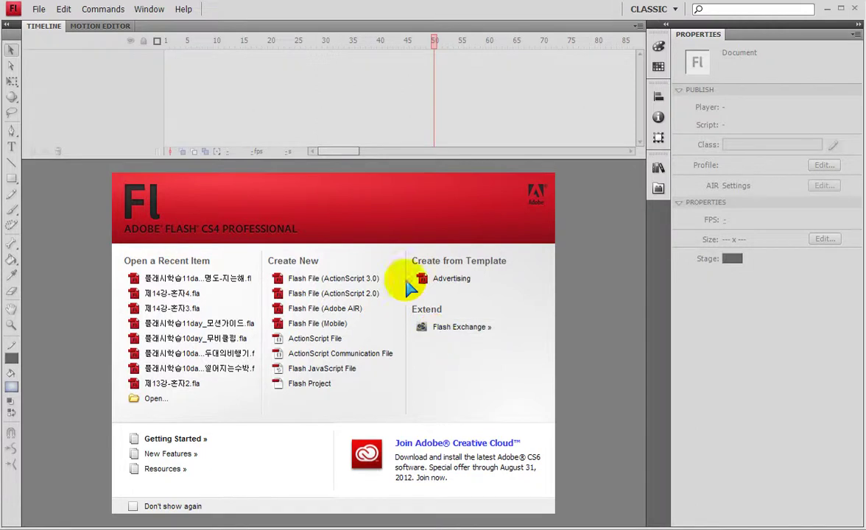
Step: Create an ActionScript 2.0 Flash file and save it as 플래시학습11day_바람개비트윈 in the 플래시 folder
click(317, 294)
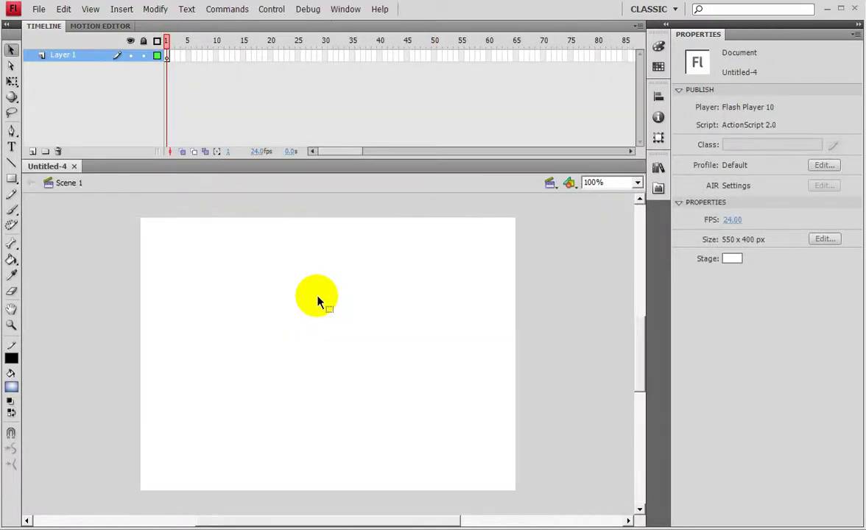
key(ctrl+s)
drag(332, 342, 559, 343)
click(343, 305)
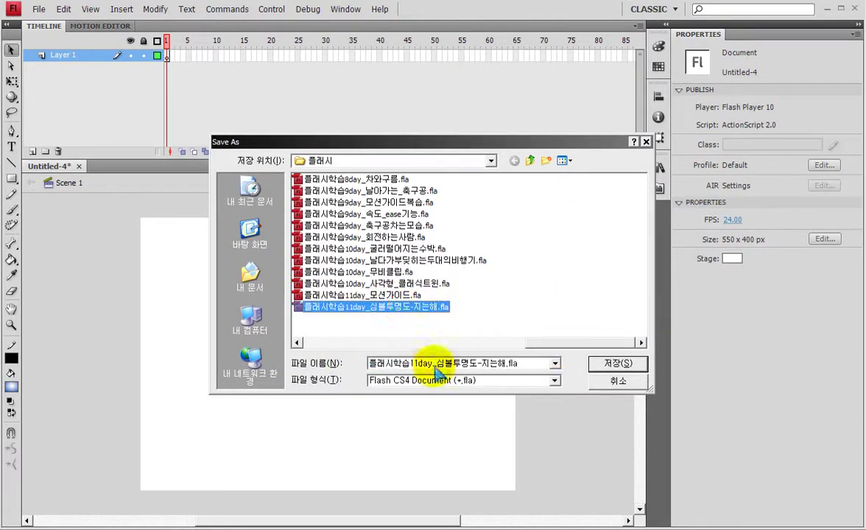
drag(532, 363, 436, 364)
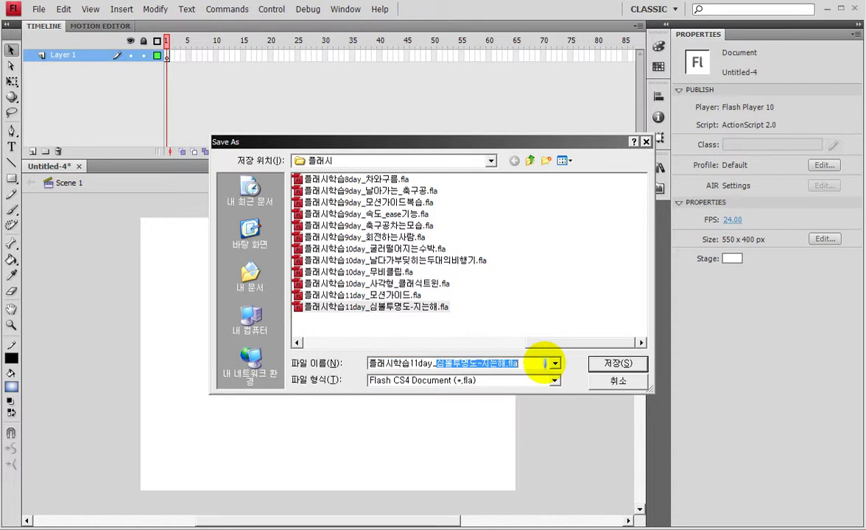
key(Delete)
text(바람게)
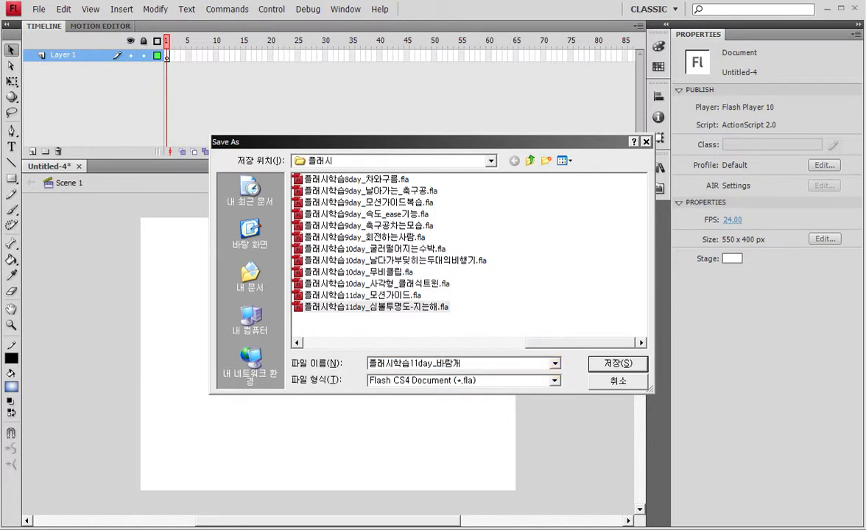
text(비트윈)
key(Return)
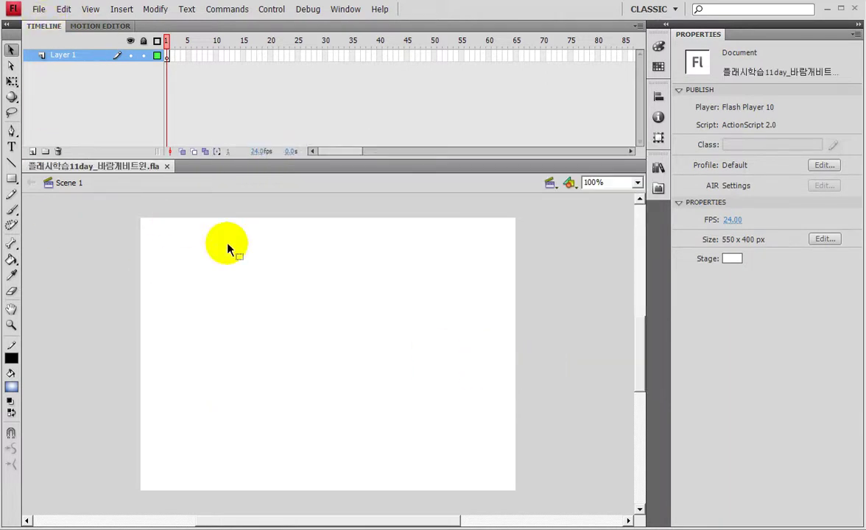
Step: Import windmill.jpg from the 제15강 folder onto the stage
key(ctrl+r)
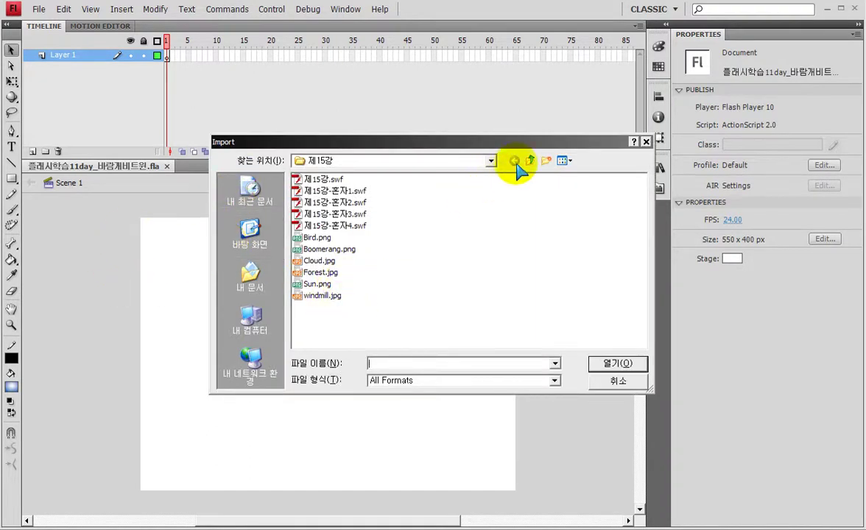
click(322, 297)
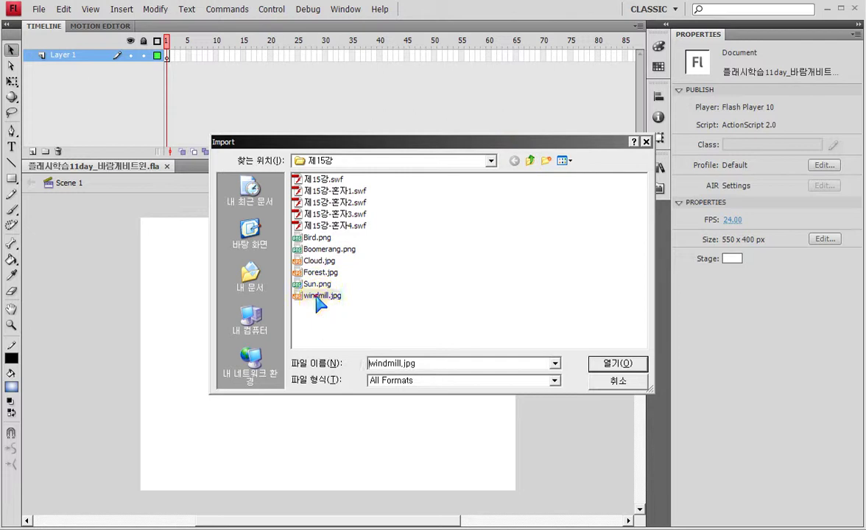
click(625, 362)
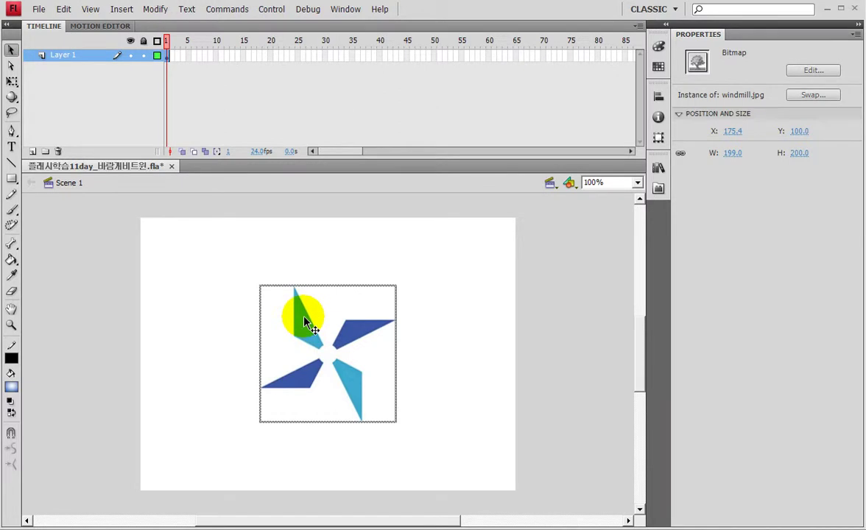
Step: Convert the windmill bitmap to a movie clip symbol named 바람개비무비 and open it for editing
key(F8)
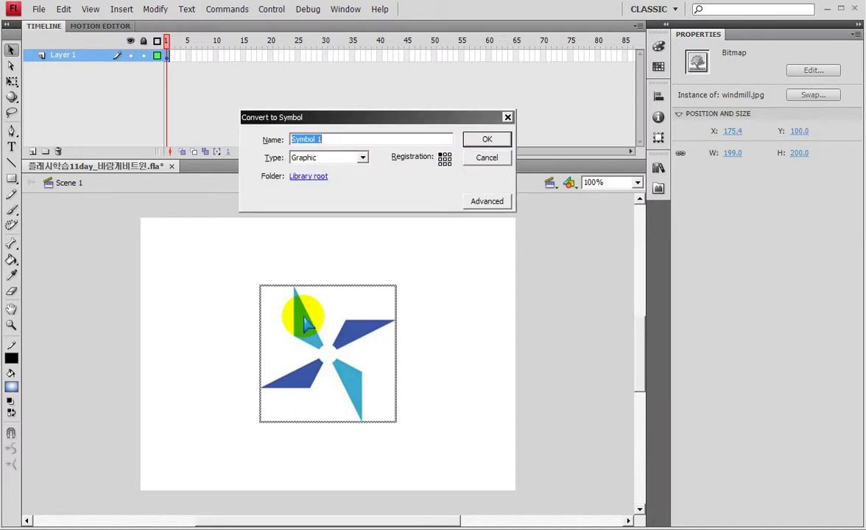
click(348, 158)
click(339, 170)
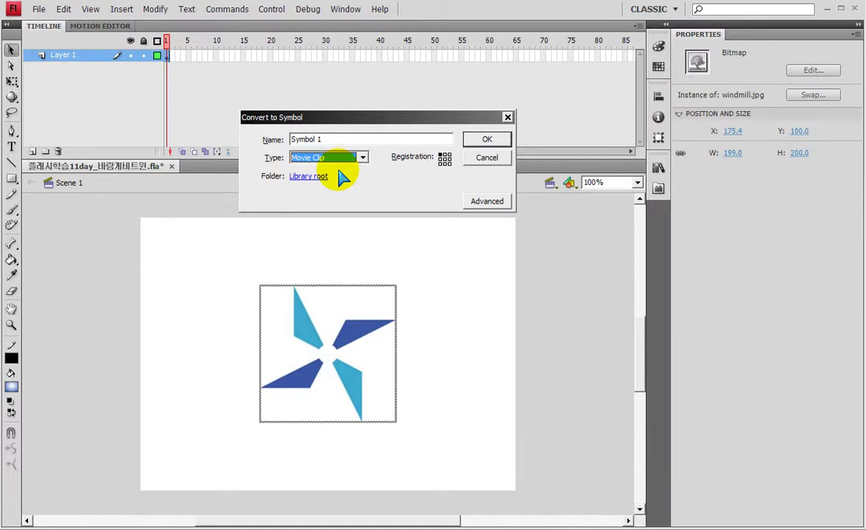
double_click(329, 140)
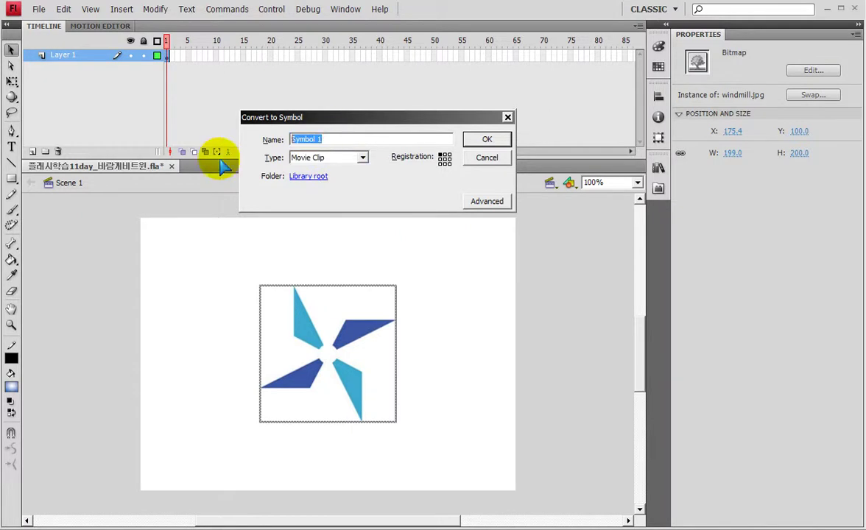
text(ㅂ바람개)
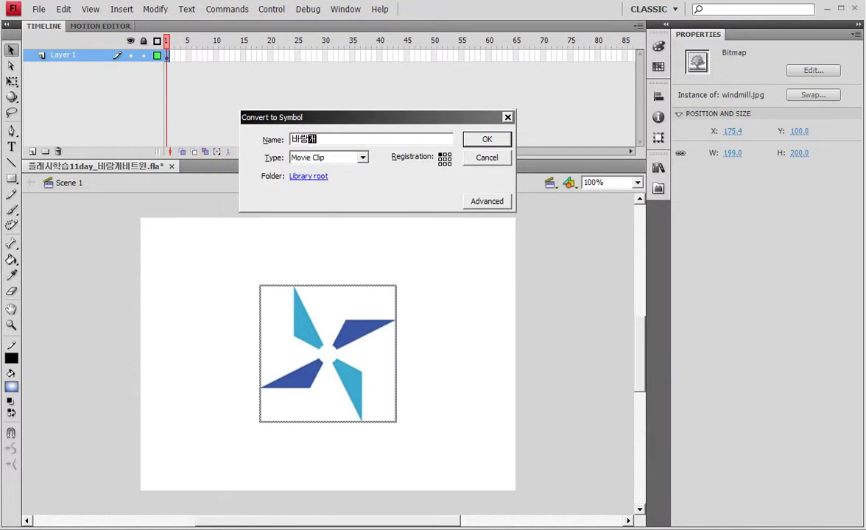
text(비무비)
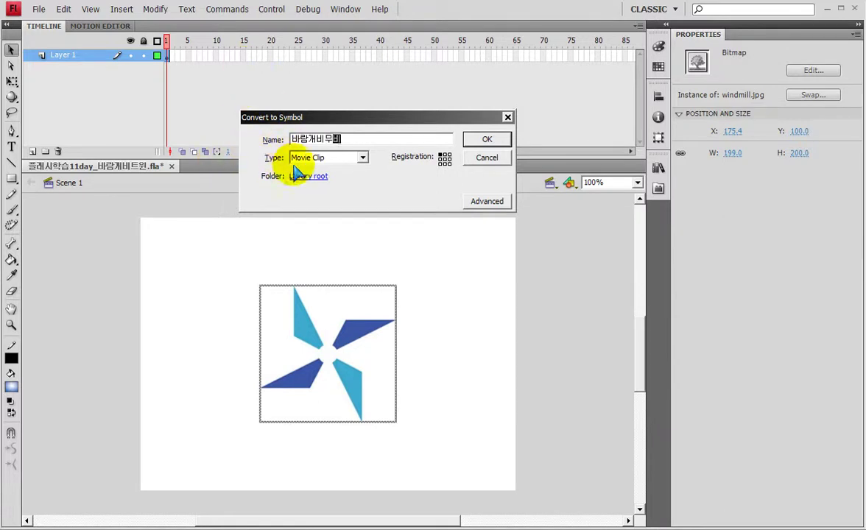
click(482, 140)
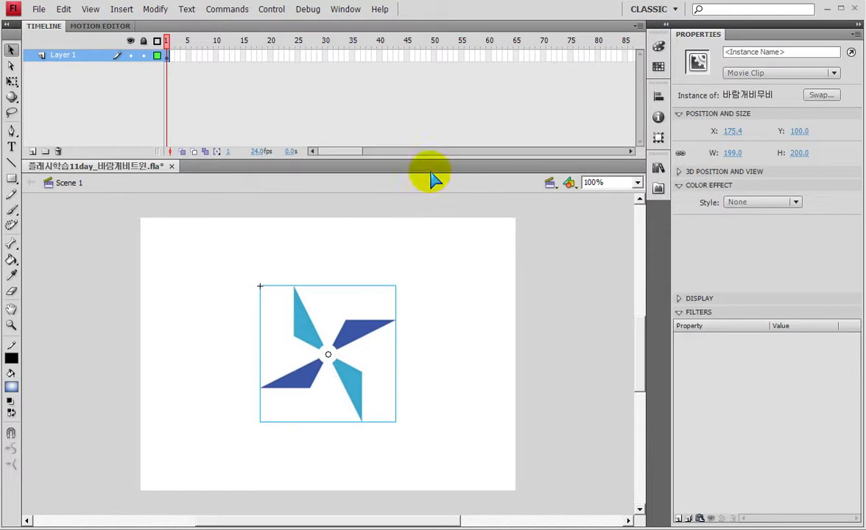
double_click(363, 335)
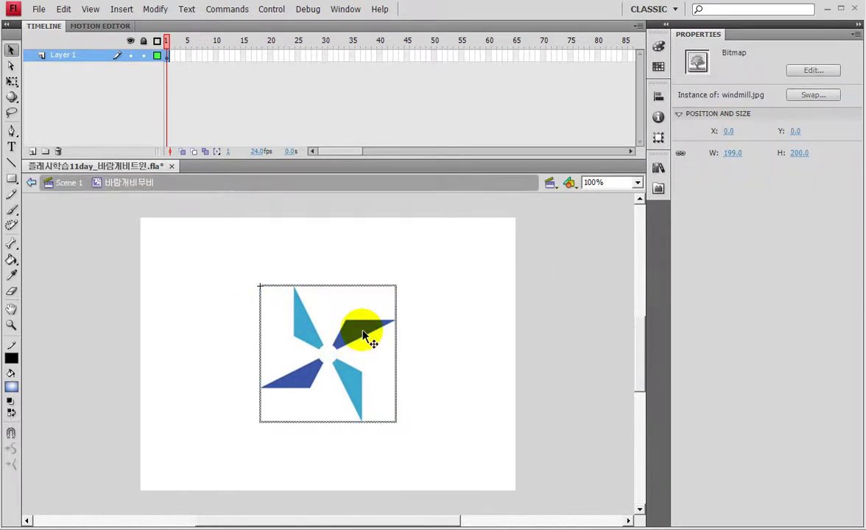
mouse_move(59, 197)
mouse_down()
mouse_move(81, 195)
mouse_move(74, 181)
mouse_move(66, 181)
mouse_move(131, 204)
mouse_move(134, 181)
mouse_up()
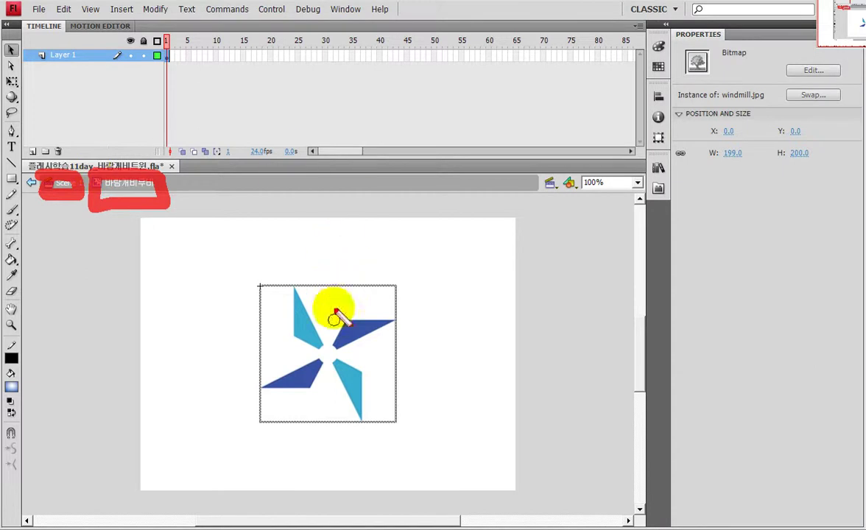
mouse_move(332, 357)
mouse_down()
mouse_move(363, 289)
mouse_move(450, 218)
mouse_move(618, 147)
mouse_move(613, 109)
mouse_move(601, 139)
mouse_move(579, 128)
mouse_move(670, 116)
mouse_move(637, 168)
mouse_up()
mouse_move(660, 86)
mouse_down()
mouse_move(677, 30)
mouse_move(748, 17)
mouse_move(738, 79)
mouse_up()
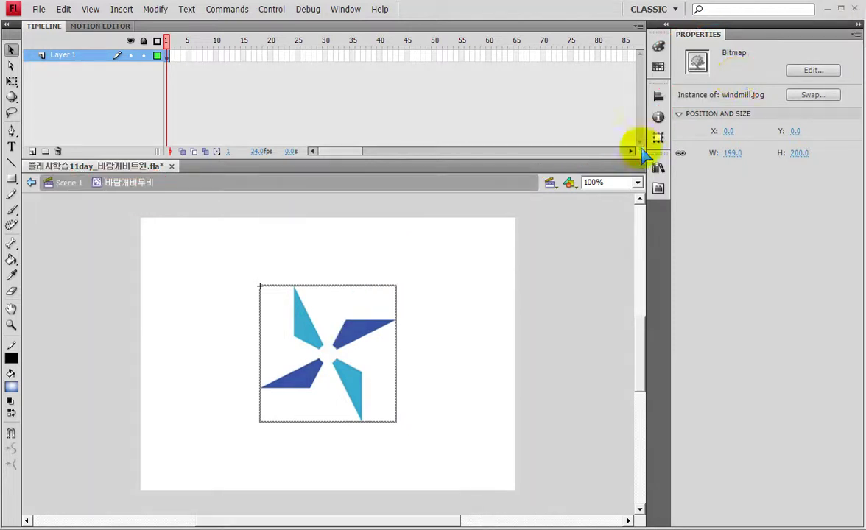
Step: Convert the windmill bitmap inside the movie clip to a graphic symbol named 바람개비
key(F8)
click(340, 161)
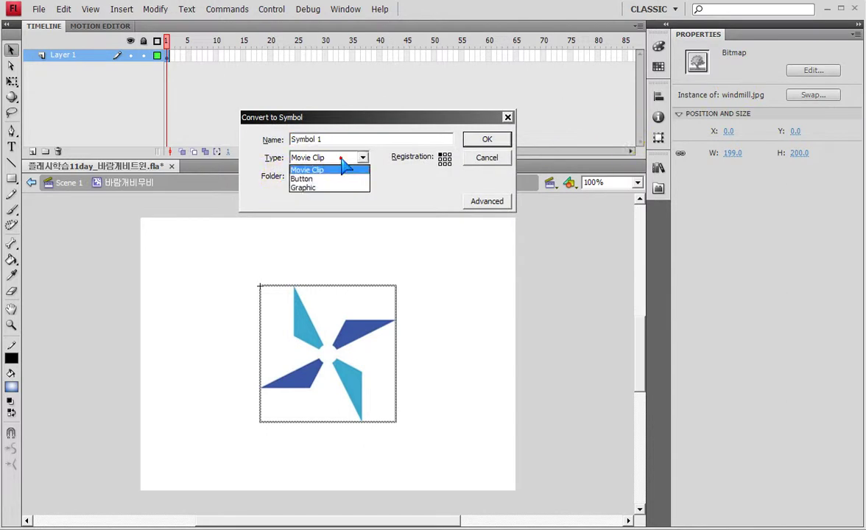
click(330, 185)
double_click(329, 139)
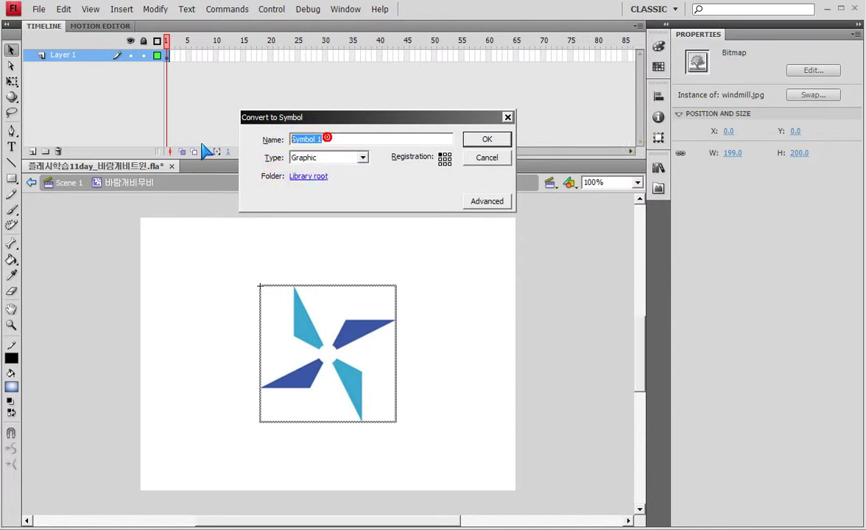
text(바람개비)
click(483, 139)
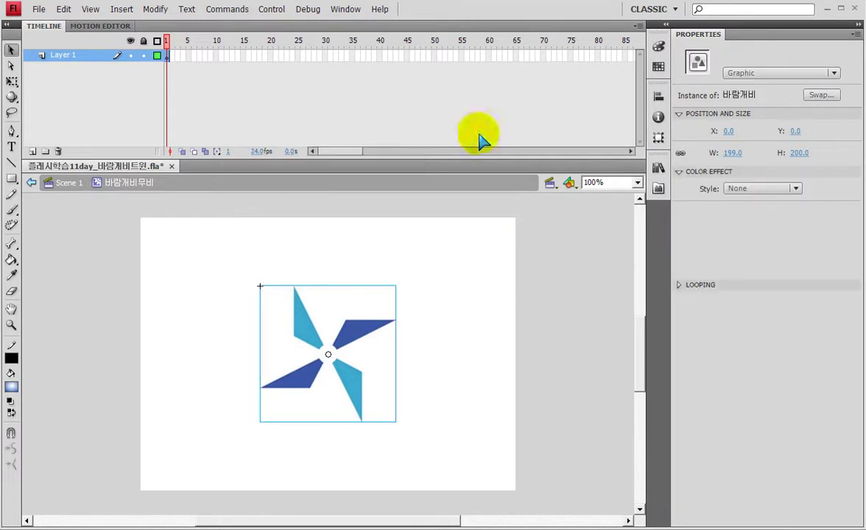
Step: Insert a keyframe at frame 30 of Layer 1, create a classic tween from frame 1, and play it
click(325, 55)
key(F6)
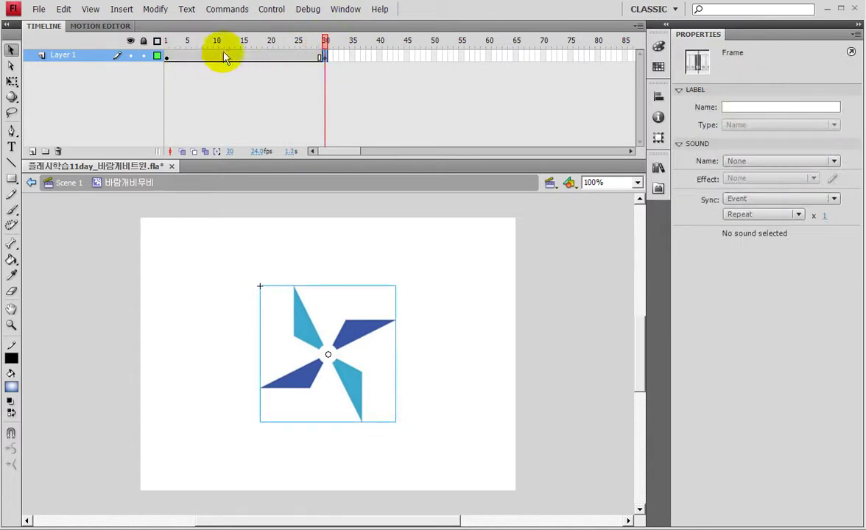
right_click(227, 56)
click(269, 86)
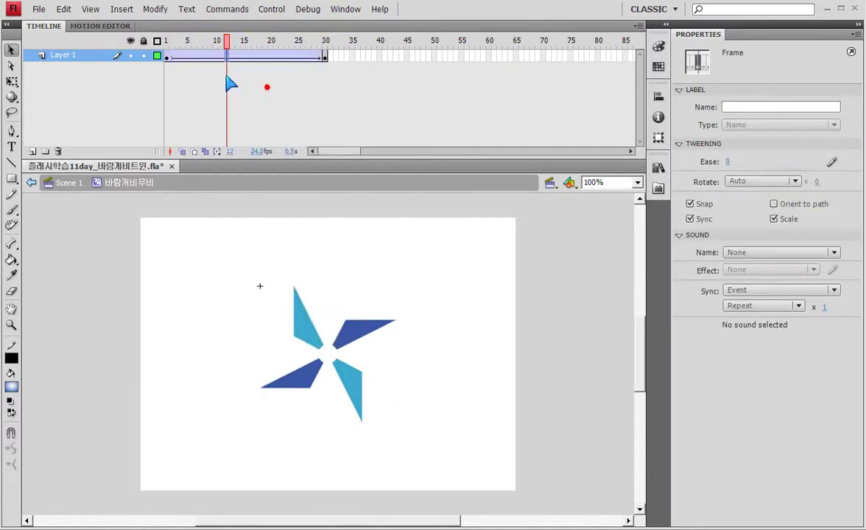
click(170, 40)
key(Return)
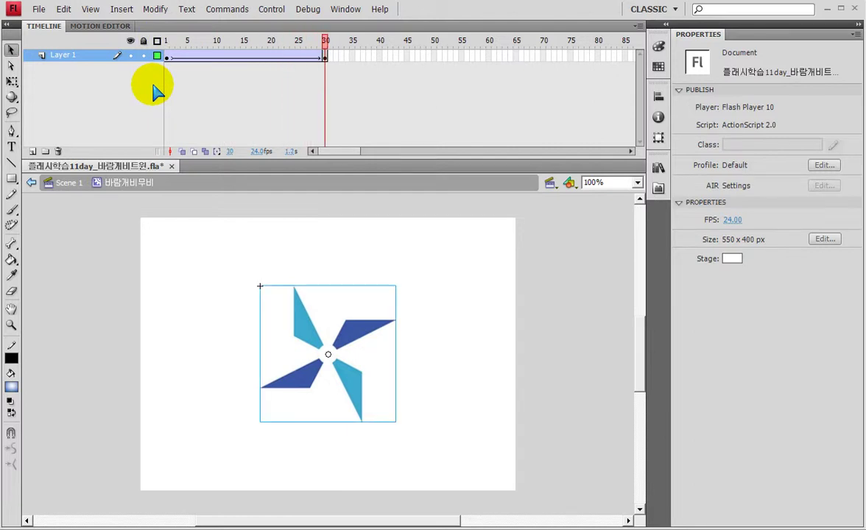
Step: Set the tween's rotation to CW and scrub the timeline to check the spin
click(232, 59)
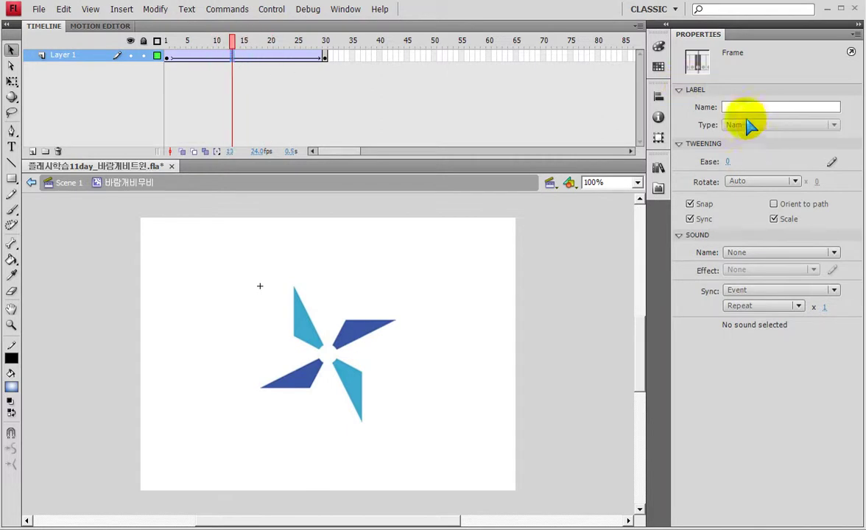
click(746, 182)
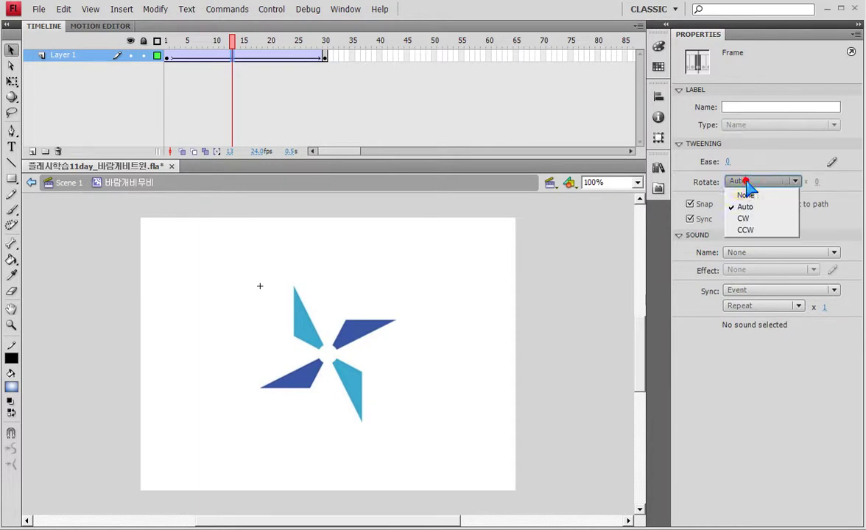
click(755, 219)
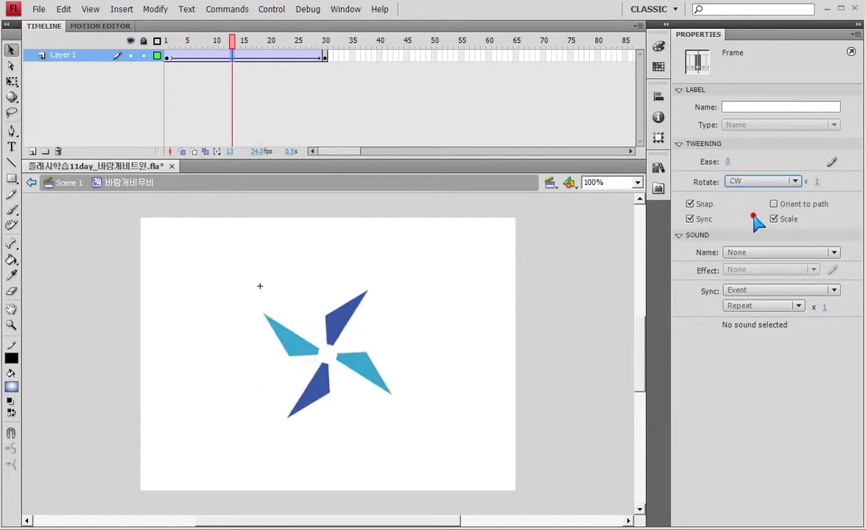
drag(145, 37, 254, 46)
Step: Return to Scene 1 and save the document
click(103, 227)
click(69, 184)
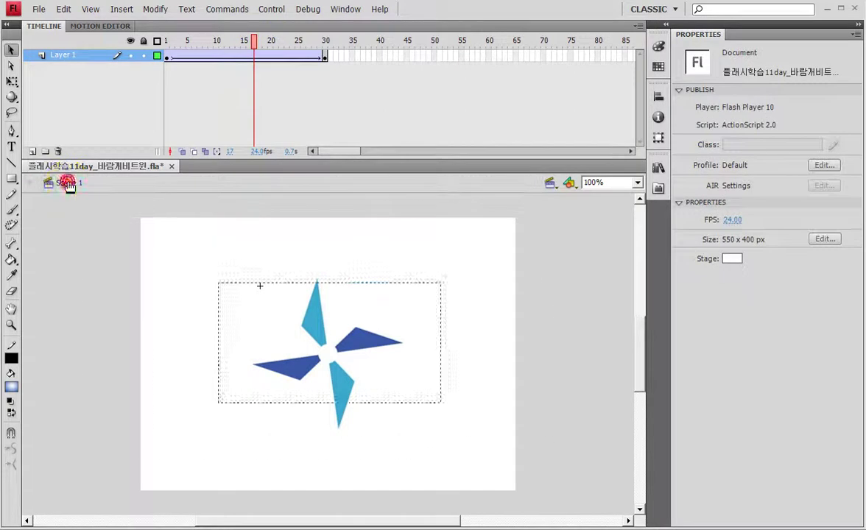
key(ctrl+s)
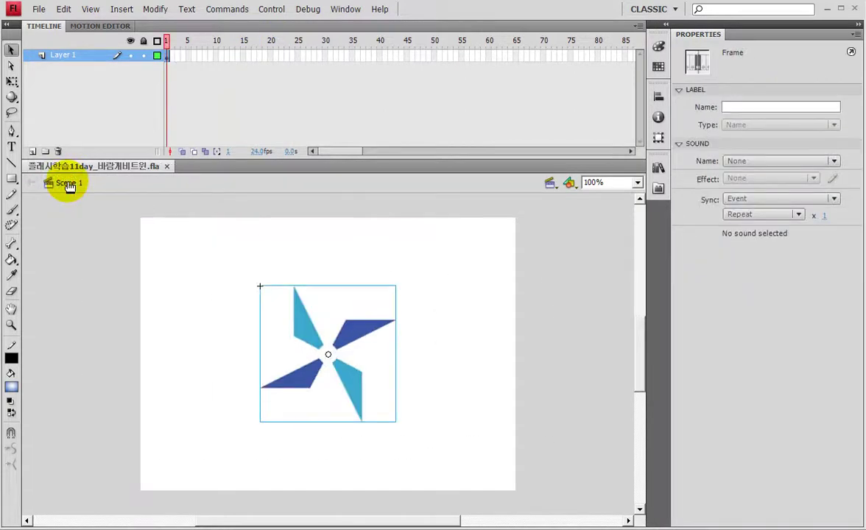
Step: Test the movie to watch the windmill spin, and close the preview
key(ctrl+Return)
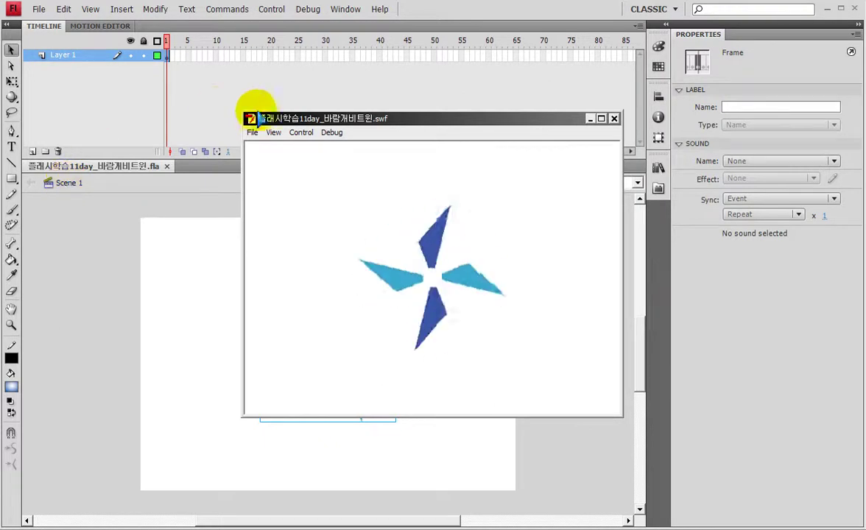
click(552, 147)
click(614, 118)
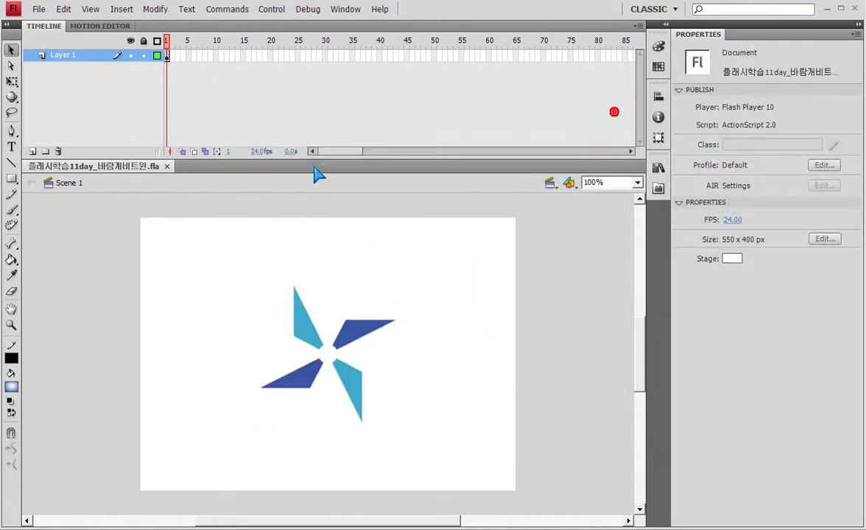
mouse_move(36, 165)
mouse_down()
mouse_move(41, 211)
mouse_move(91, 205)
mouse_move(96, 177)
mouse_up()
key(Escape)
Step: Scale the windmill movie clip on the stage proportionally to 63% with Transform
click(309, 371)
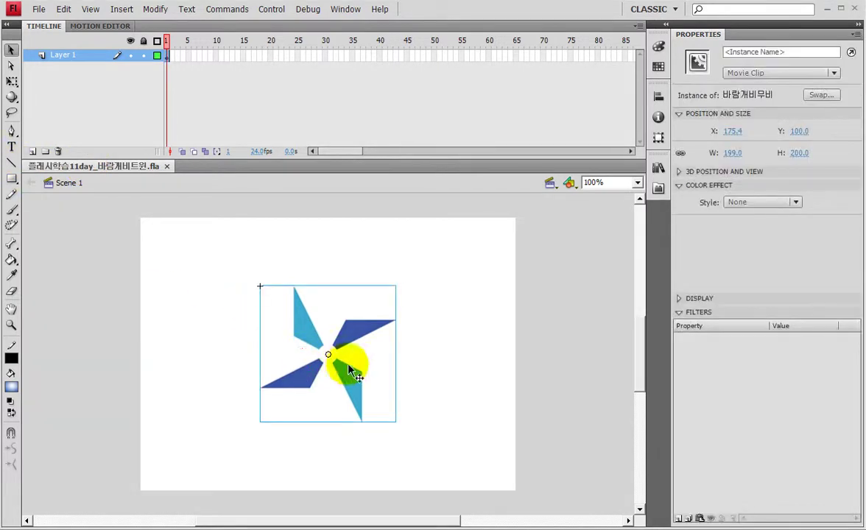
click(658, 137)
click(532, 107)
drag(531, 107, 510, 108)
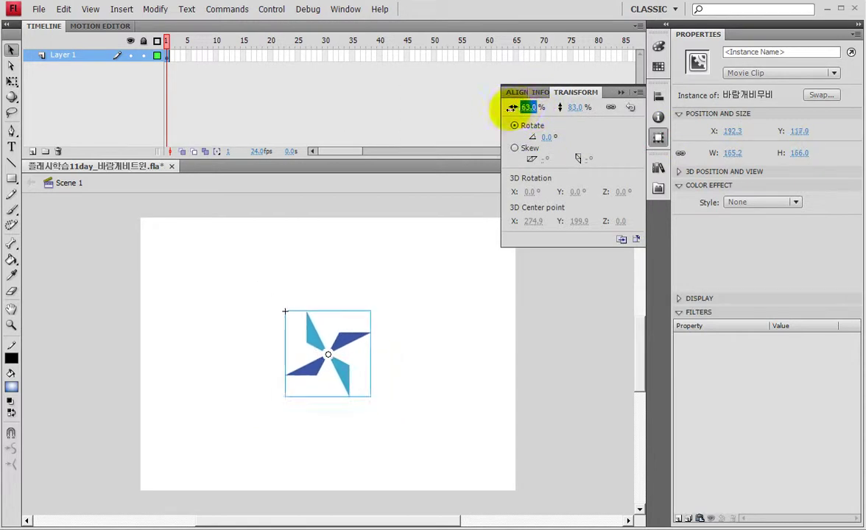
click(620, 92)
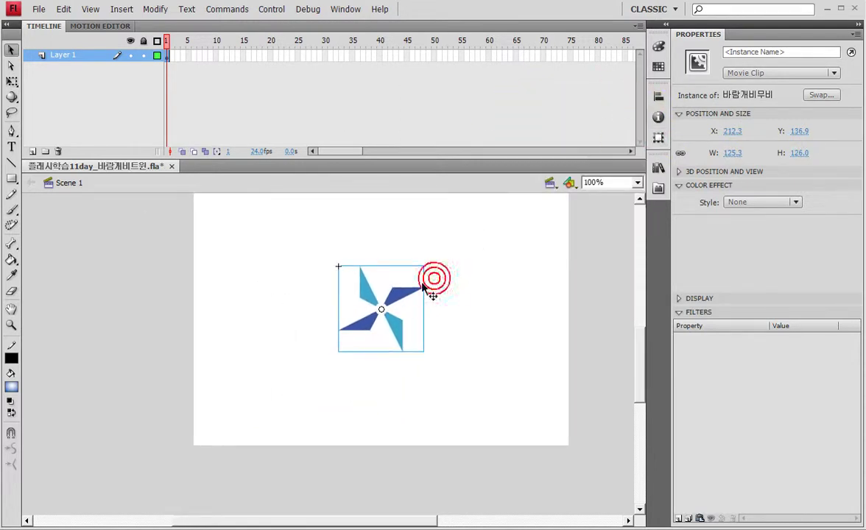
Step: Move the windmill off the stage beside its lower-left corner, to about X -146, Y 285
key(ctrl+minus)
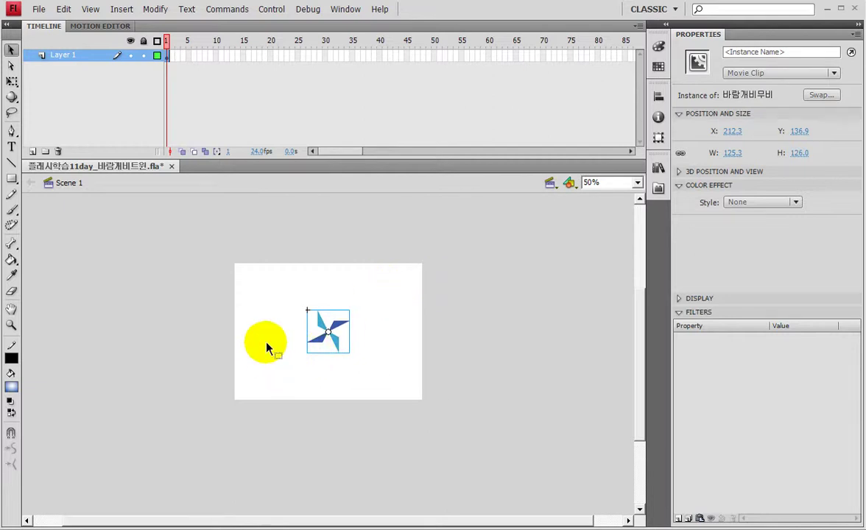
drag(326, 339, 204, 391)
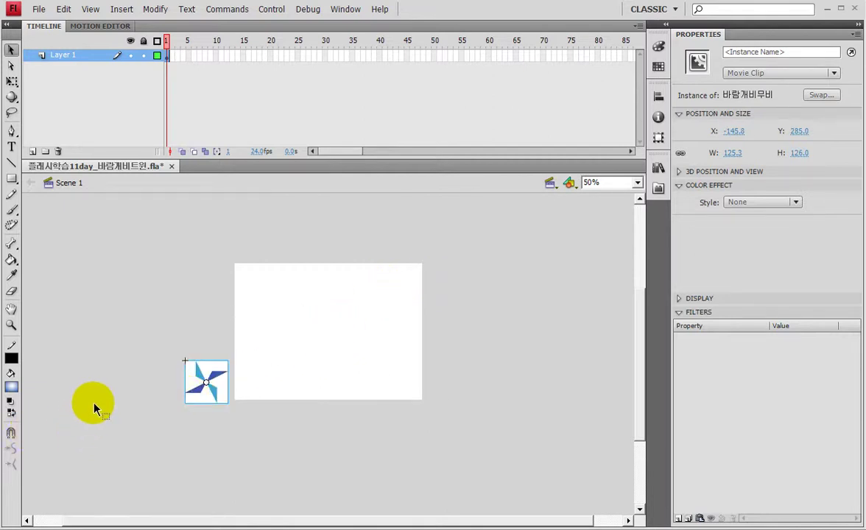
Step: Shift the windmill up to Y 279, and in a new keyframe at frame 50 move it just past the stage's upper-right corner
drag(212, 393, 211, 391)
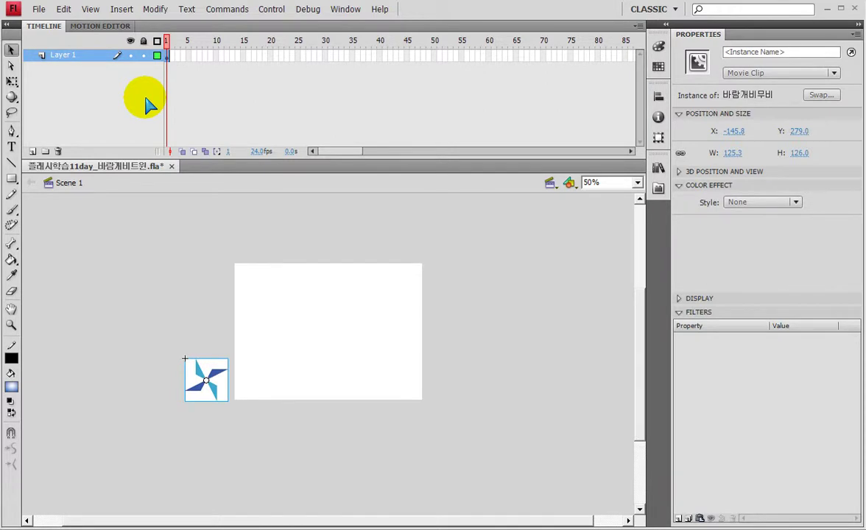
click(435, 57)
key(F5)
drag(212, 395, 450, 306)
drag(456, 302, 457, 302)
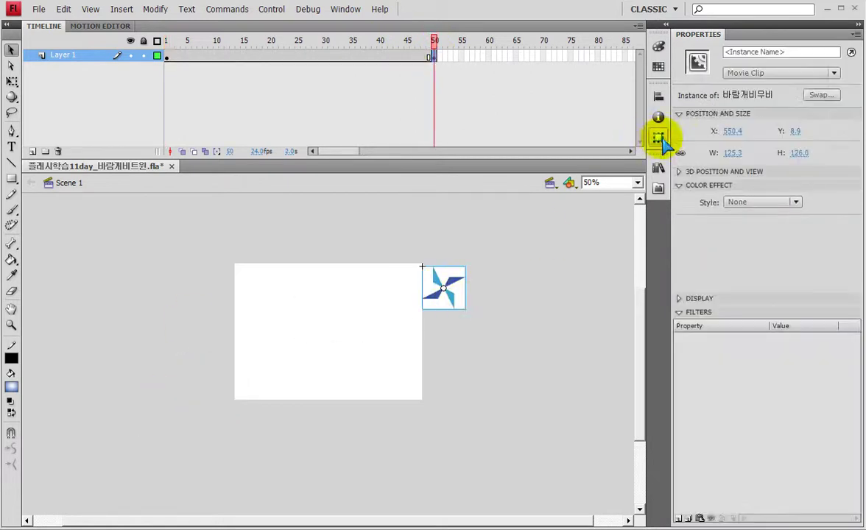
Step: Scale the frame 50 windmill proportionally to 21% and bring it close to the stage's right edge, about X 560, Y 29
click(658, 137)
drag(527, 108, 500, 110)
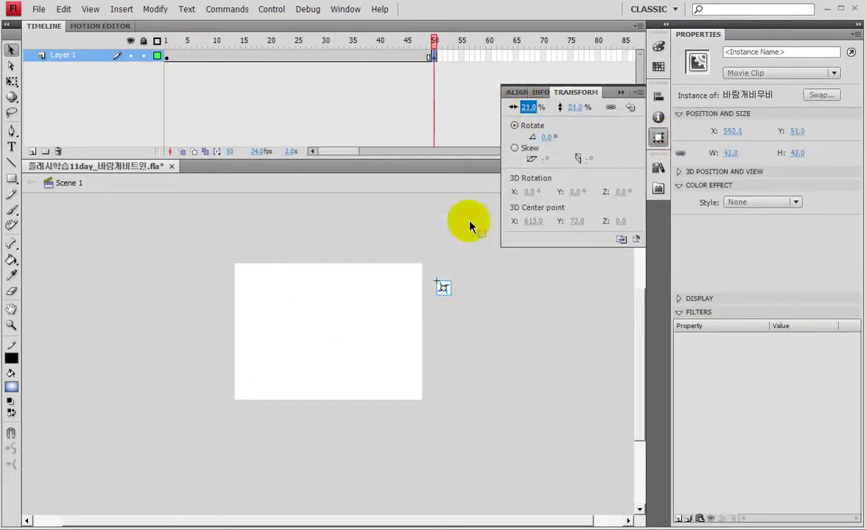
drag(442, 290, 435, 285)
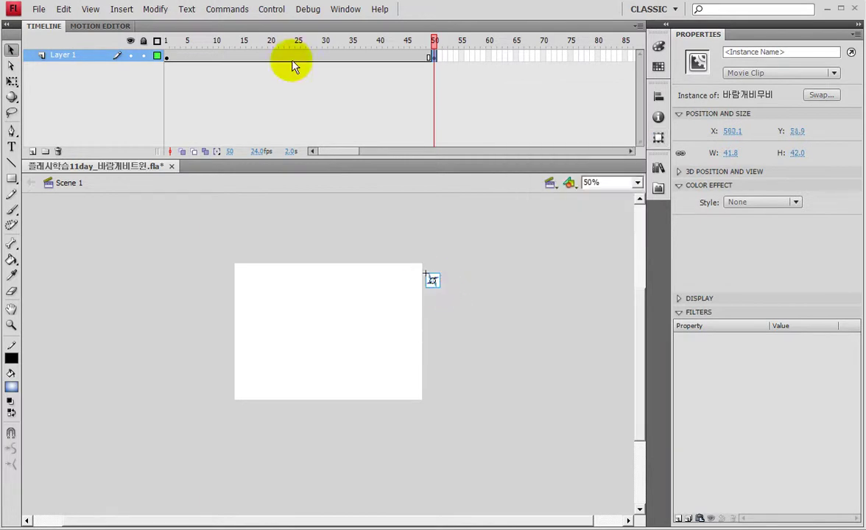
Step: Create a classic tween between frames 1 and 50 of Layer 1, and play it on the timeline
right_click(298, 56)
click(358, 86)
click(174, 41)
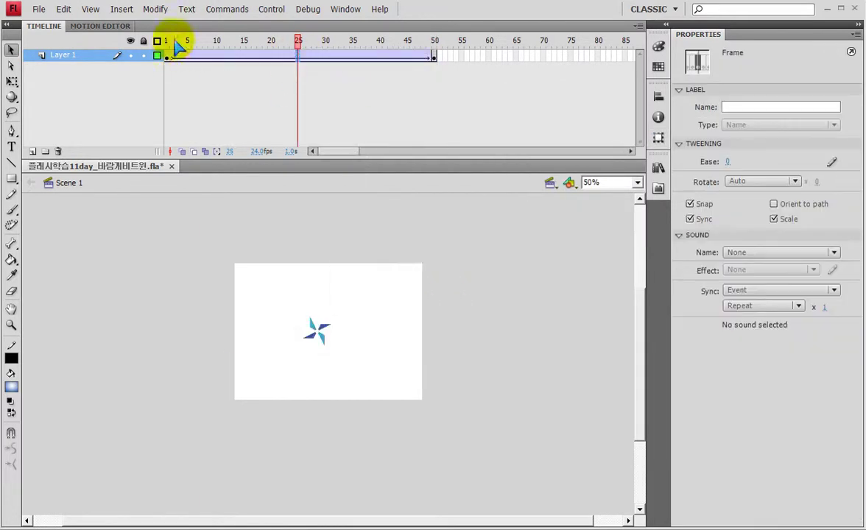
key(Return)
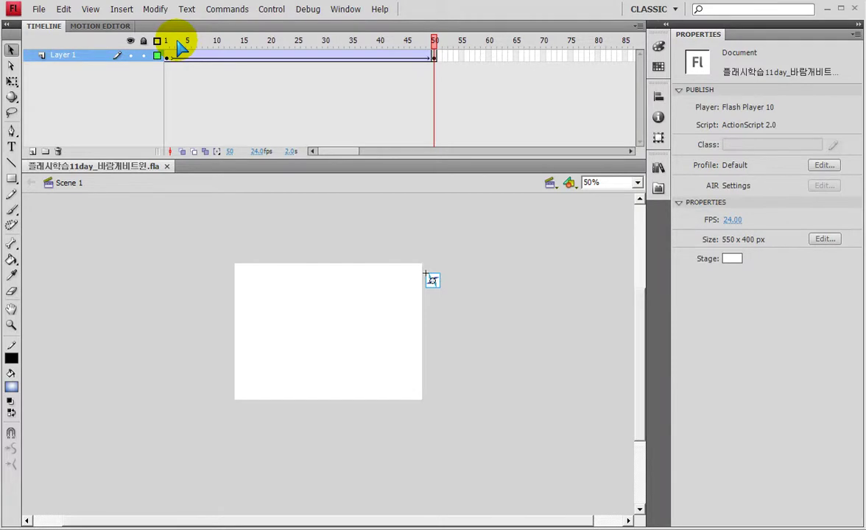
Step: Test the movie twice to watch the spinning windmill cross the stage, closing the preview each time
key(ctrl+Return)
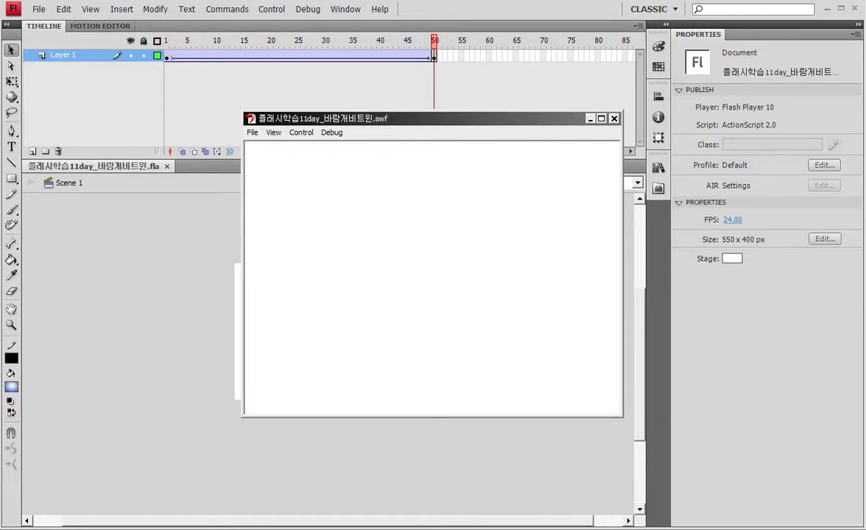
click(614, 119)
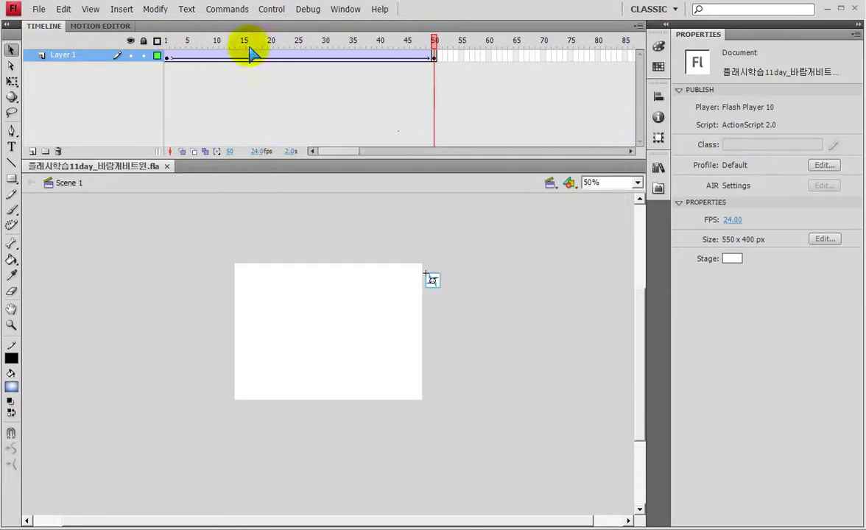
drag(242, 58, 208, 62)
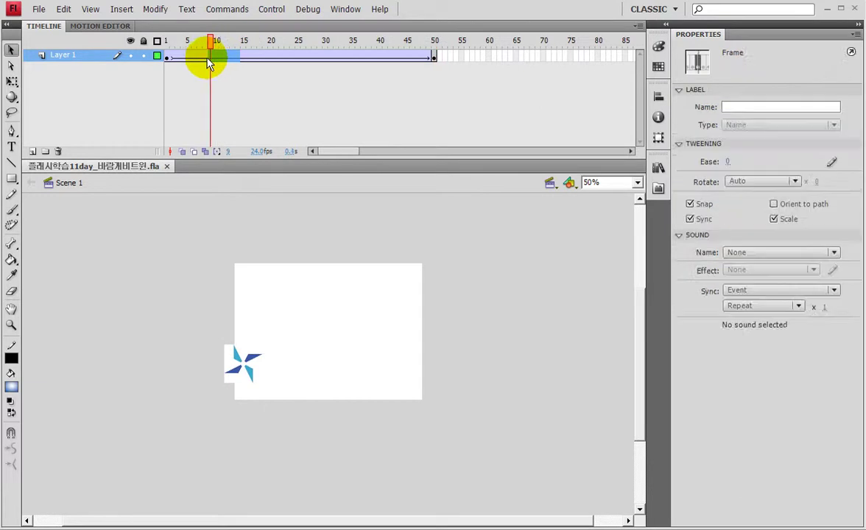
key(ctrl+Return)
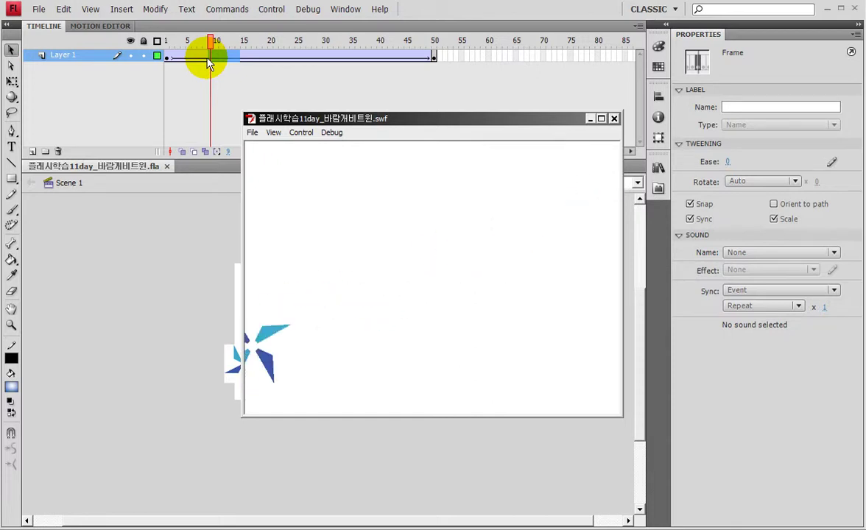
click(614, 118)
Step: Review the symbols in the library, then check the animation in another movie test and close the preview
click(657, 169)
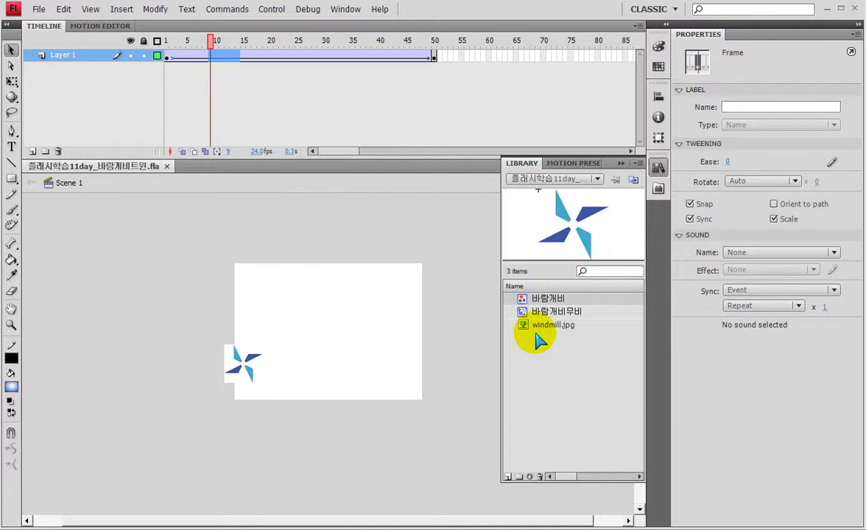
click(620, 163)
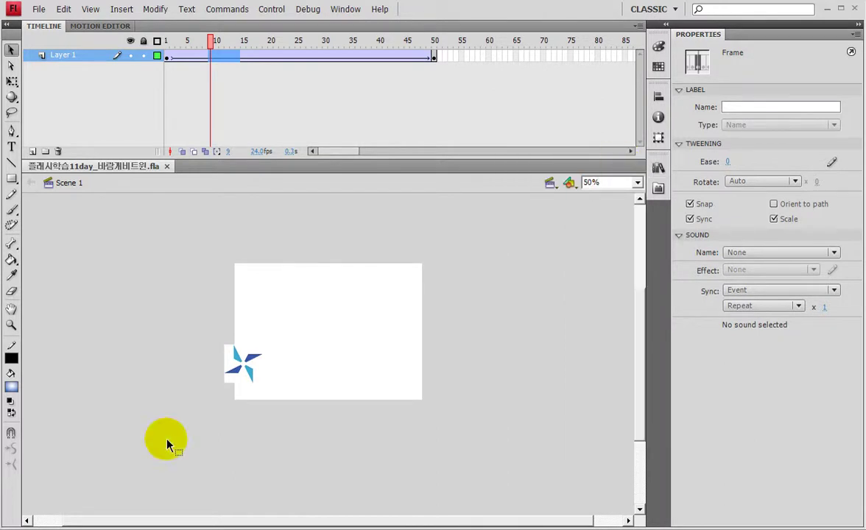
key(ctrl+Return)
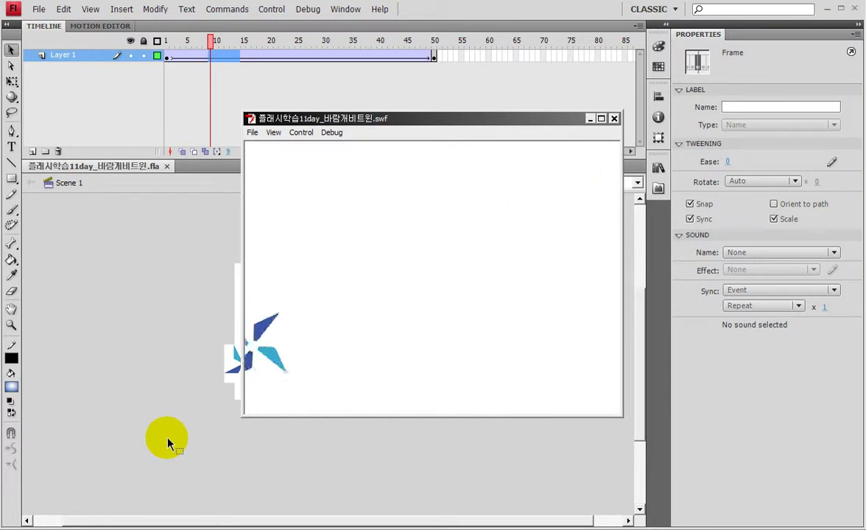
click(613, 118)
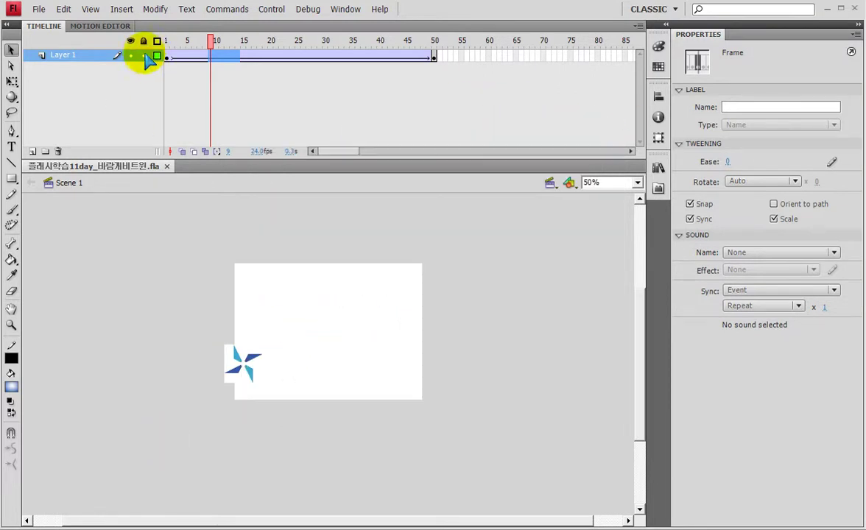
Step: Lock Layer 1 and, on a new layer above it, place the 바람개비무비 movie clip in frame 1 outside the stage's upper-left corner
click(33, 151)
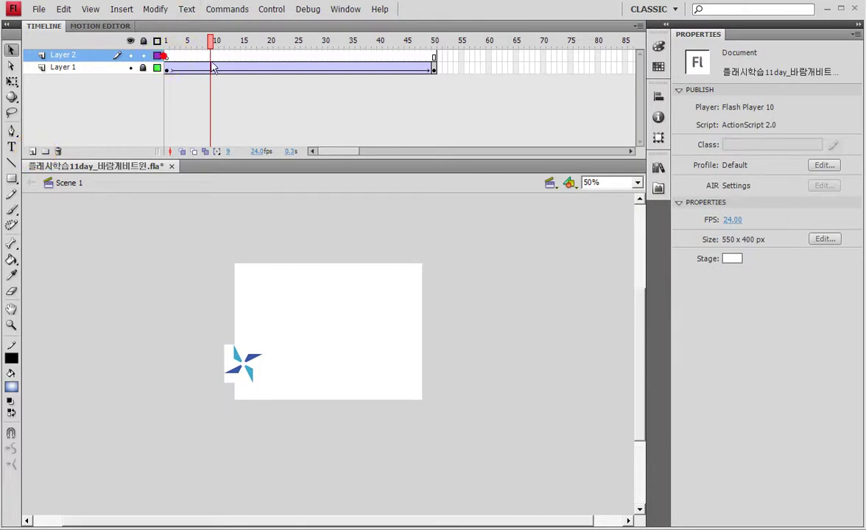
click(168, 56)
click(659, 168)
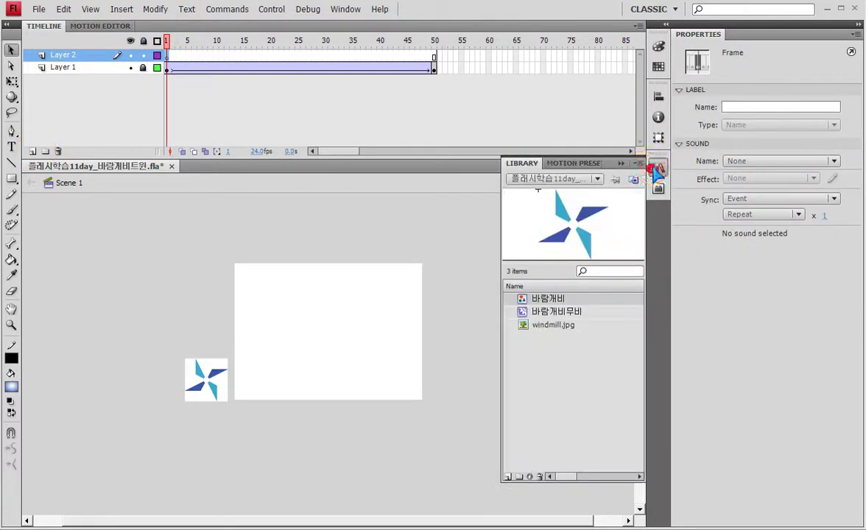
click(524, 302)
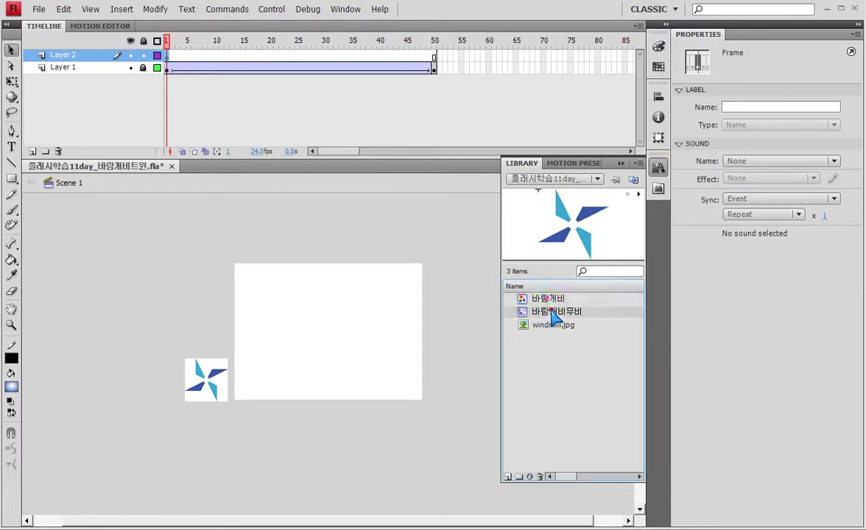
click(554, 314)
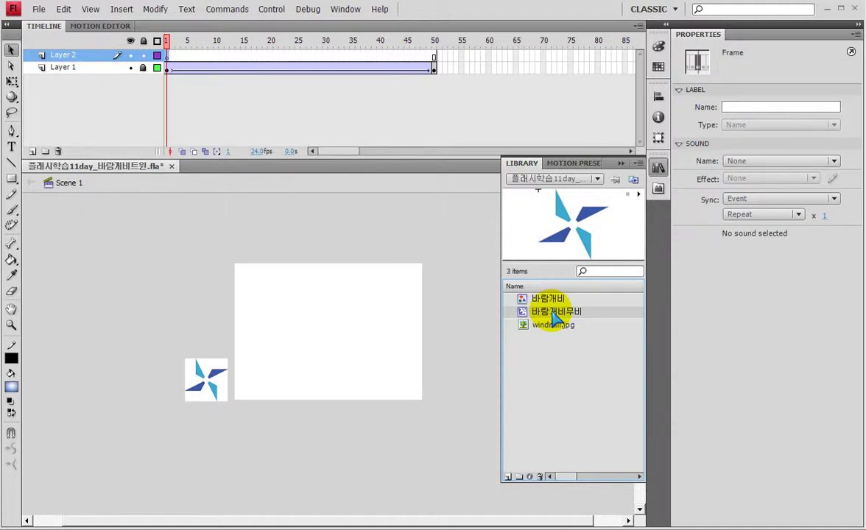
drag(554, 319, 199, 304)
click(620, 163)
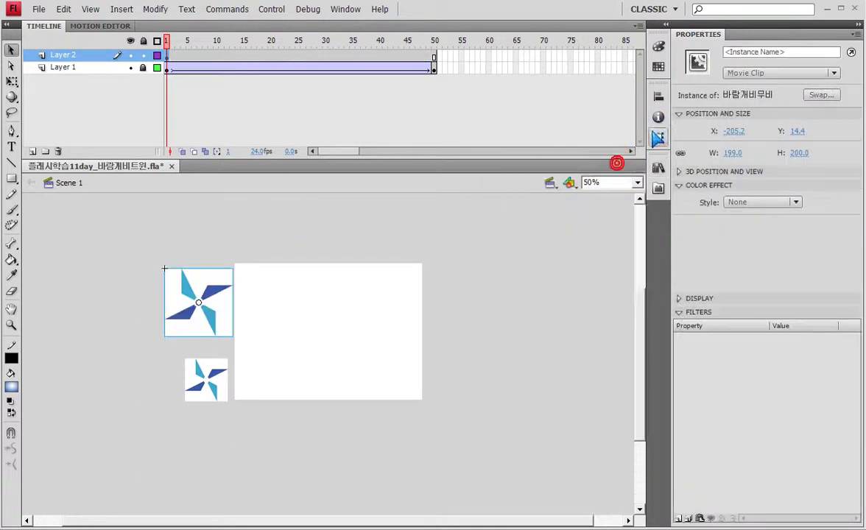
Step: Scale the new Layer 2 windmill proportionally to 71% and move it nearer the stage, to about X -158, Y 25
key(ctrl+t)
drag(542, 116, 508, 109)
drag(220, 302, 218, 300)
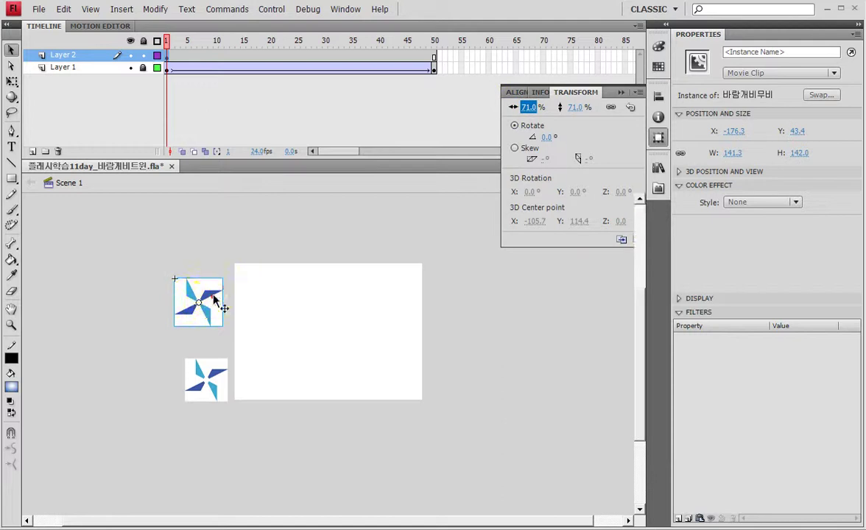
key(ctrl+t)
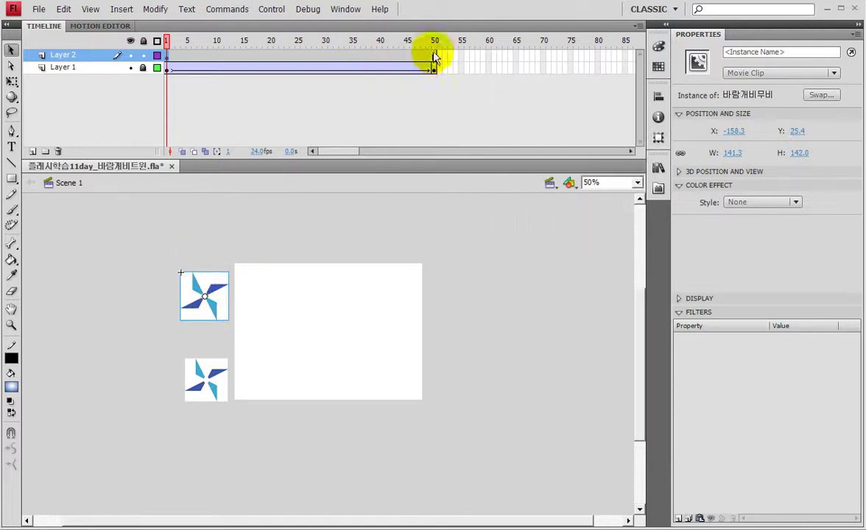
Step: In a new keyframe at frame 50 of Layer 2, scale the windmill to 22% and place it outside the stage's lower-right edge, about X 559, Y 289
click(435, 56)
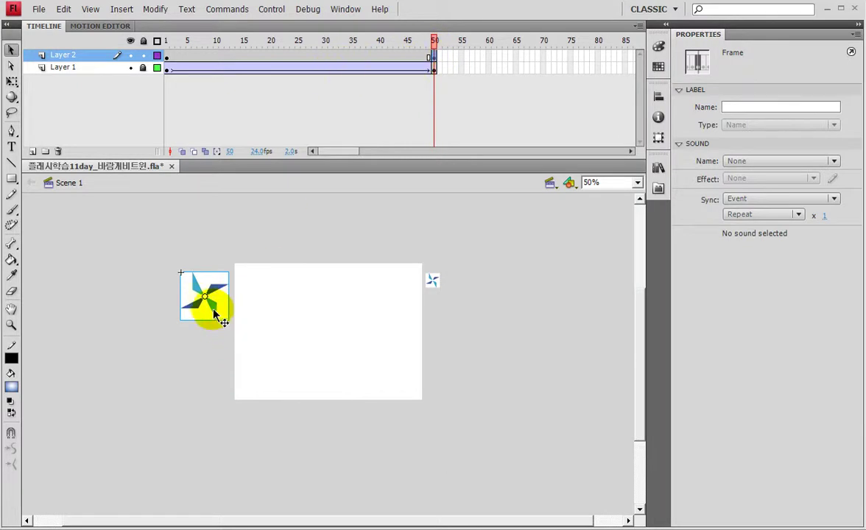
drag(213, 313, 461, 378)
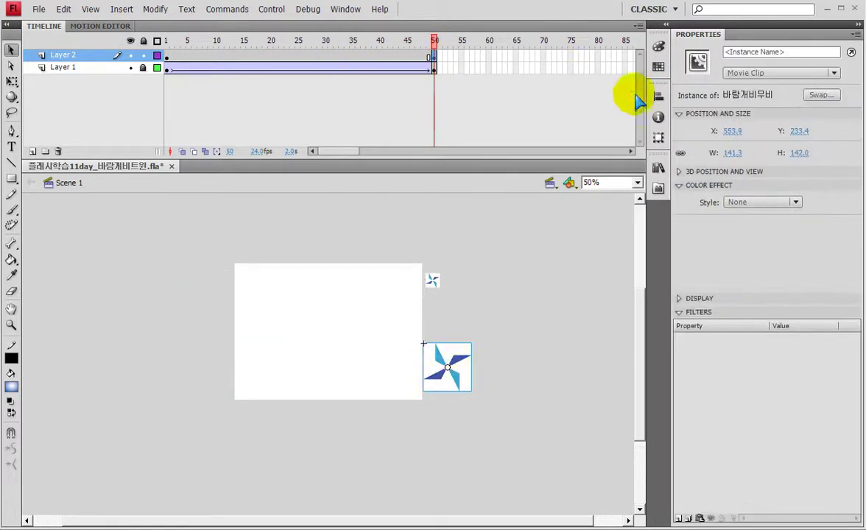
click(659, 137)
drag(524, 108, 499, 105)
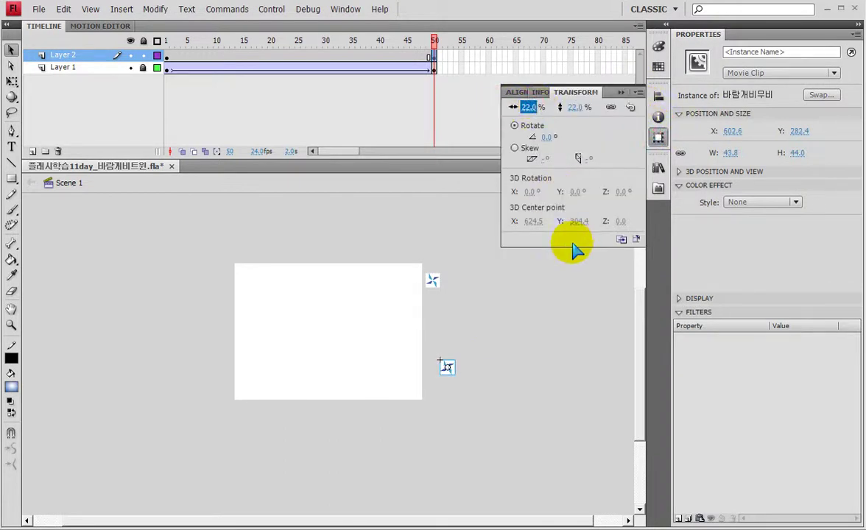
drag(447, 372, 434, 380)
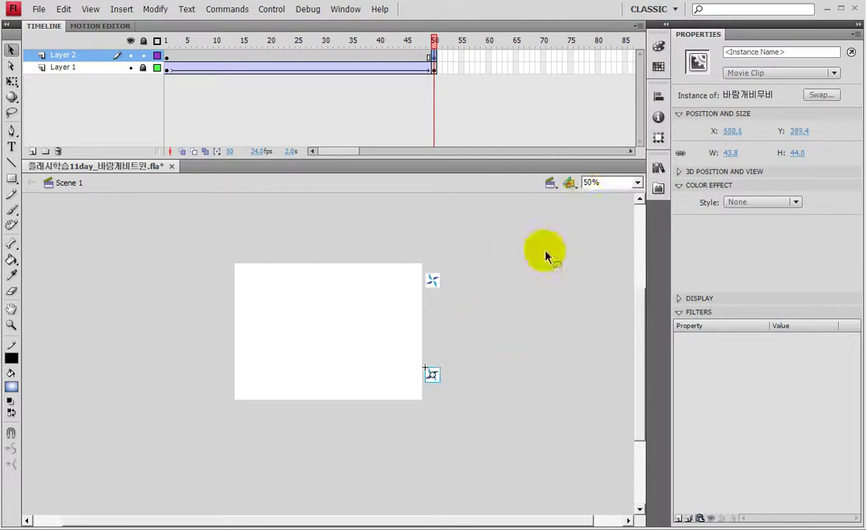
Step: Create a classic tween between frames 1 and 50 of Layer 2, and preview both windmills by scrubbing and testing the movie
right_click(272, 61)
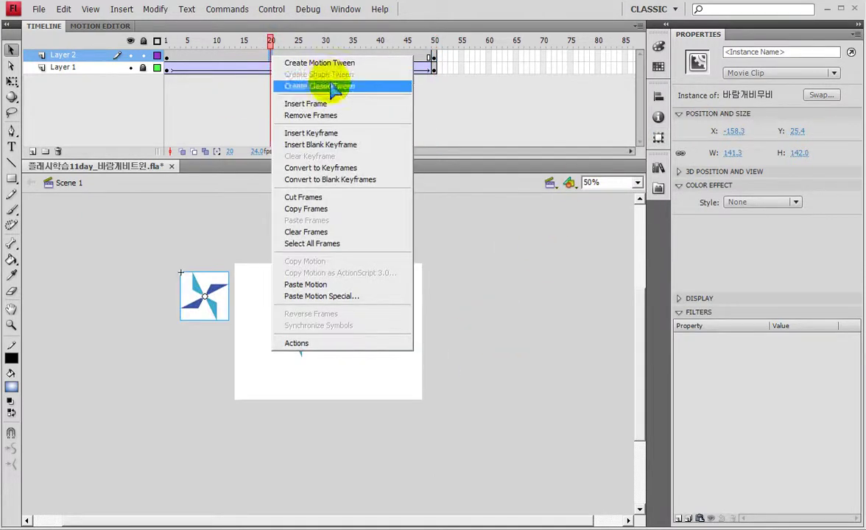
click(315, 86)
drag(190, 40, 396, 42)
key(ctrl+Return)
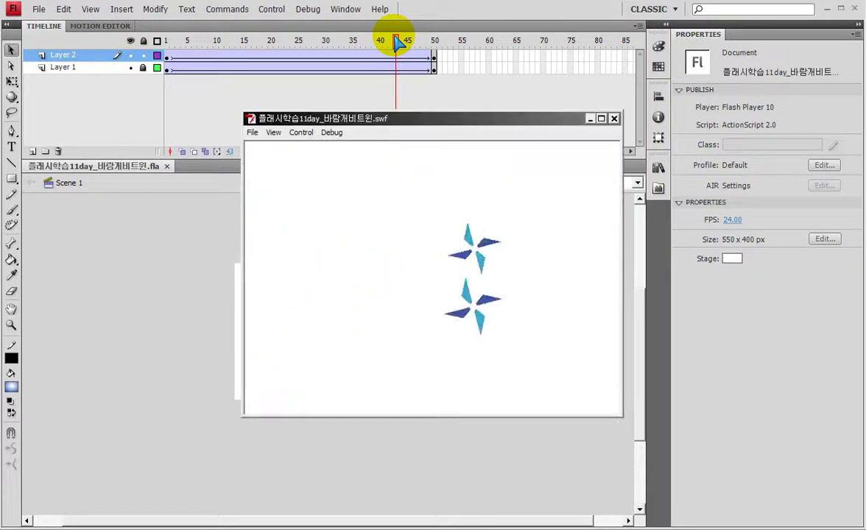